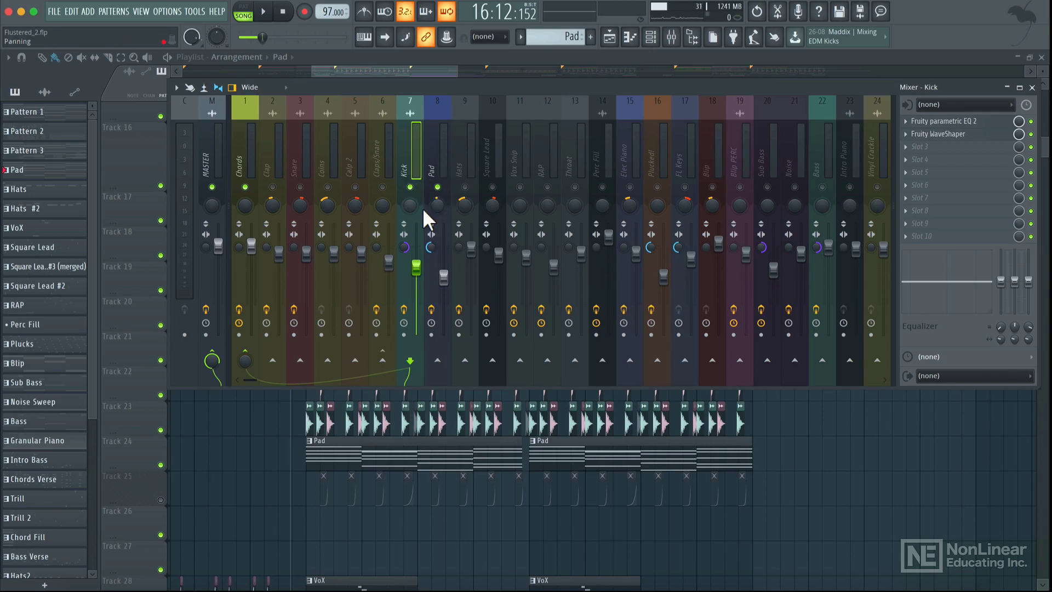
# - Audition the kick and pad, then load Fruity Peak Controller into the Kick track's Slot 3
pyautogui.press('space')
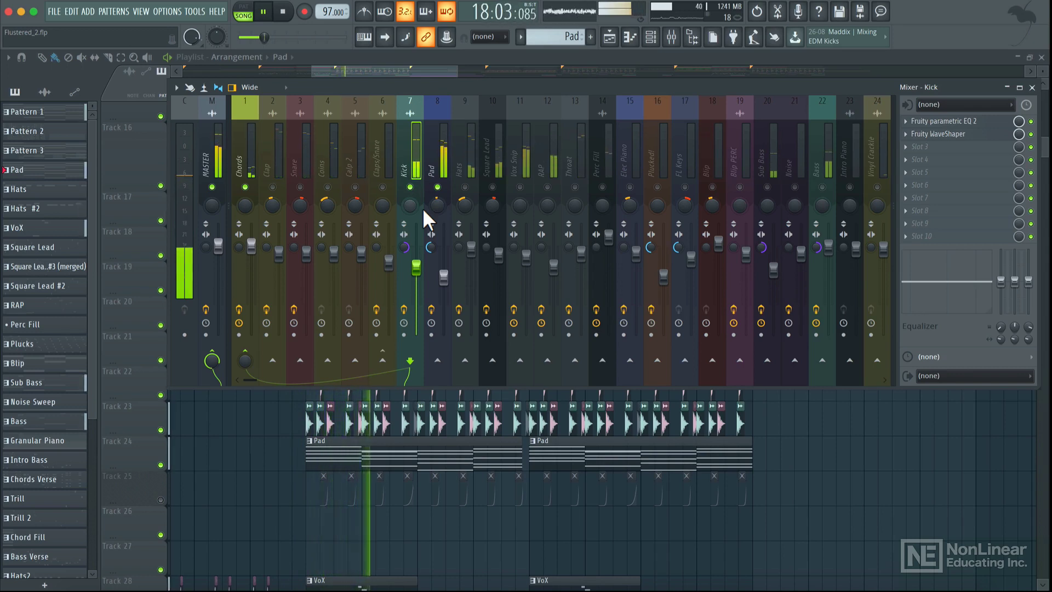
pyautogui.press('space')
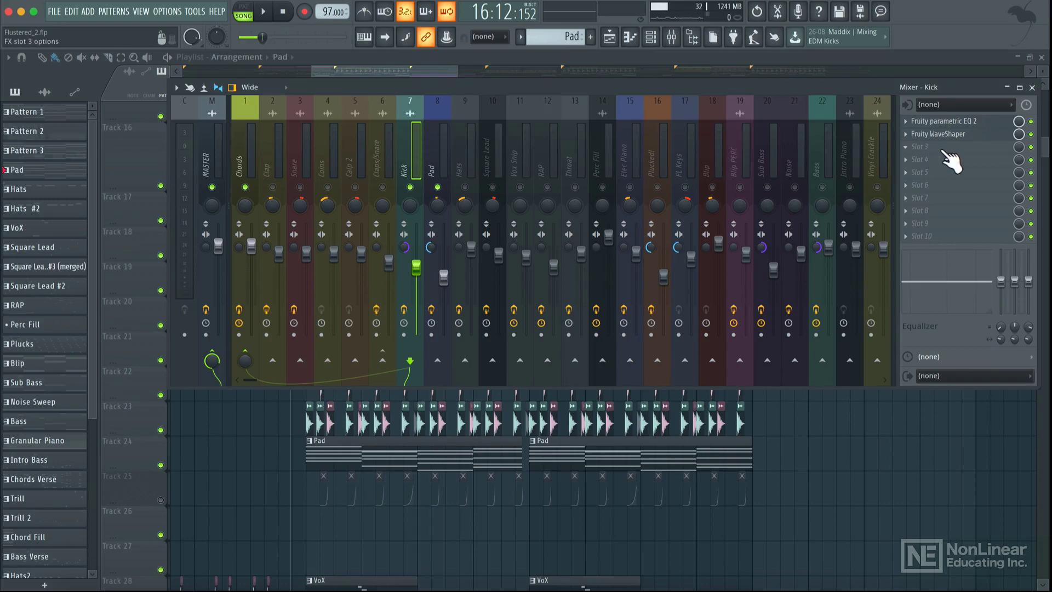
pyautogui.click(930, 147)
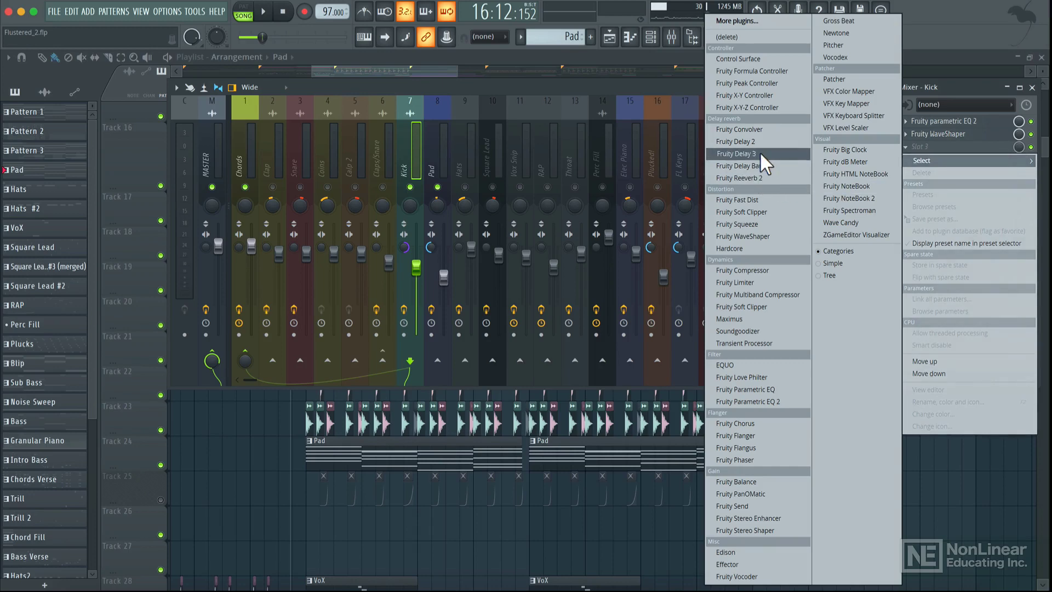
pyautogui.click(752, 83)
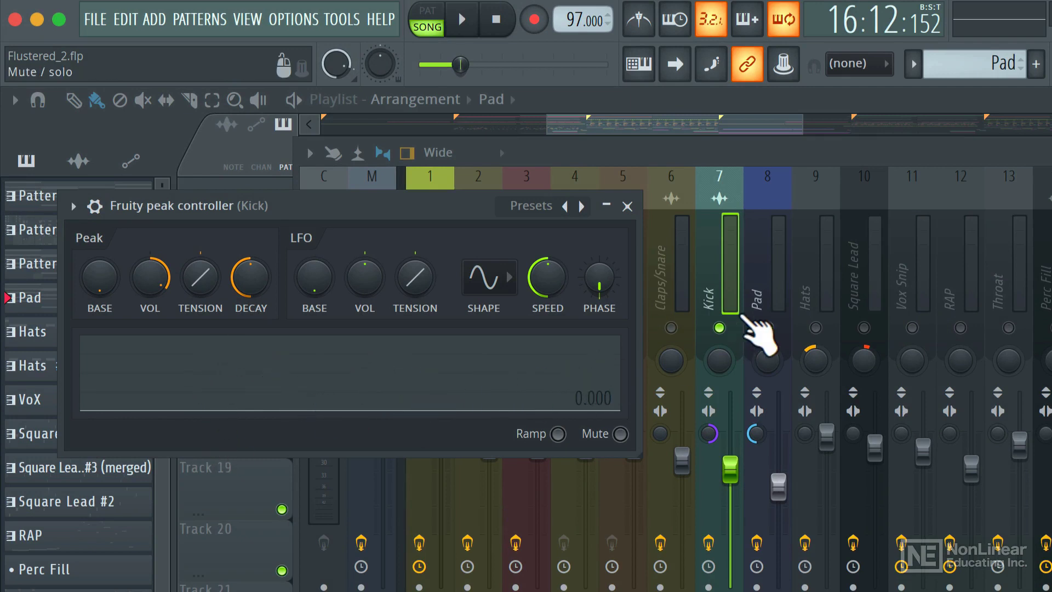
# - Unmute the Pad track and lower the peak controller's decay to about 35% during playback
pyautogui.click(766, 327)
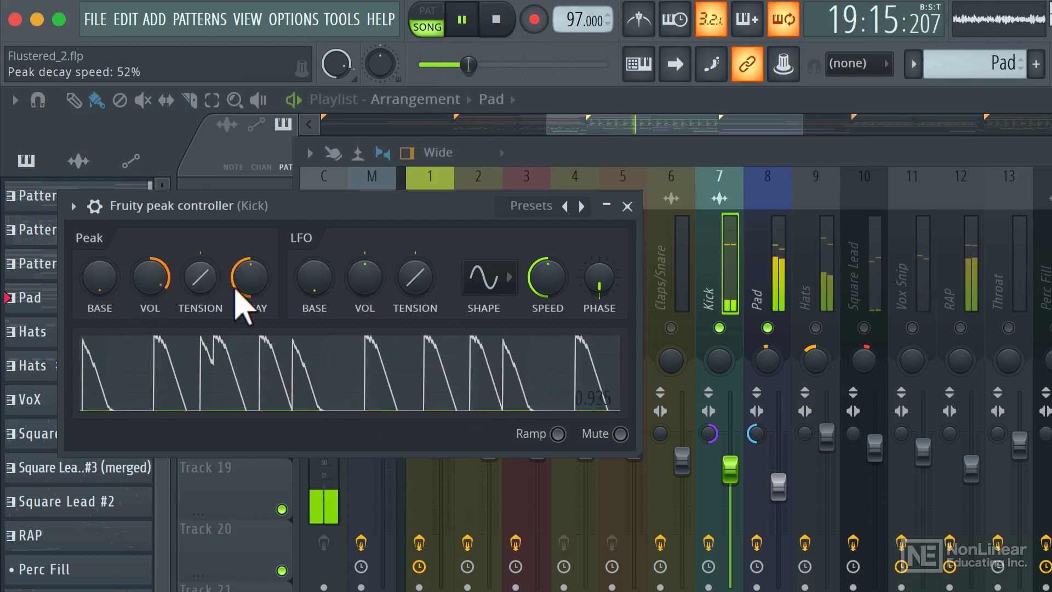
pyautogui.click(262, 281)
pyautogui.moveTo(262, 280)
pyautogui.mouseDown()
pyautogui.moveTo(262, 300)
pyautogui.moveTo(253, 276)
pyautogui.mouseUp()
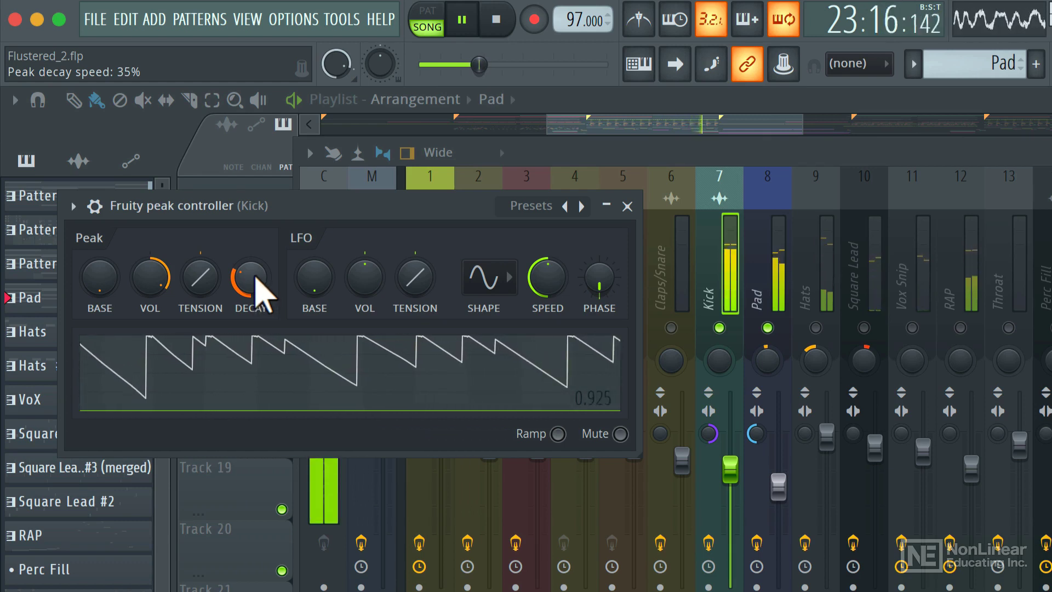
pyautogui.moveTo(253, 276); pyautogui.dragTo(253, 275)
pyautogui.press('space')
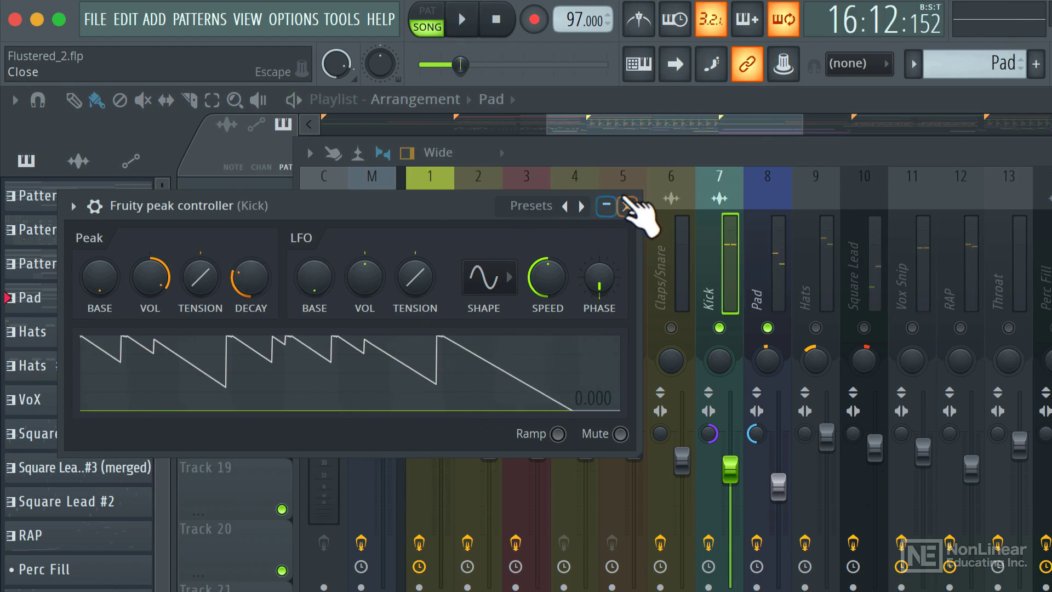
# - Close the peak controller window and load Fruity Balance into the Pad track's Slot 5
pyautogui.click(627, 206)
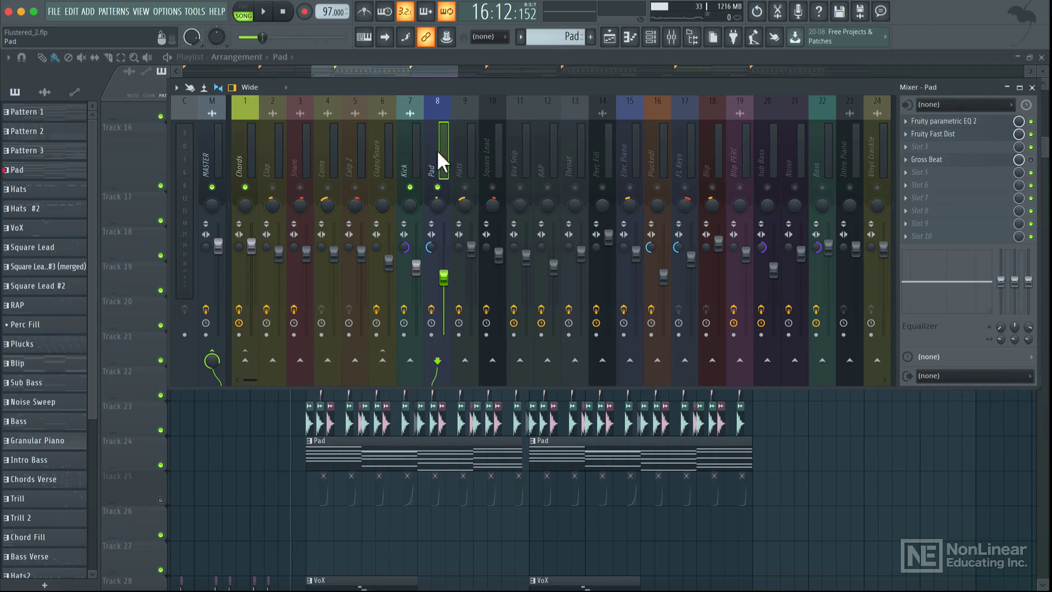
pyautogui.click(926, 172)
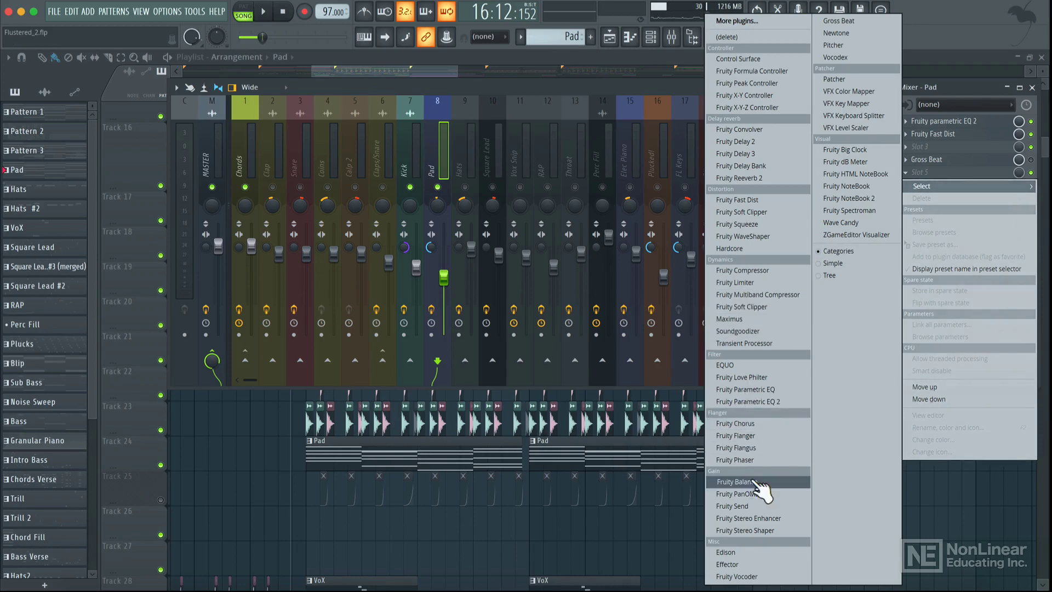
pyautogui.click(734, 482)
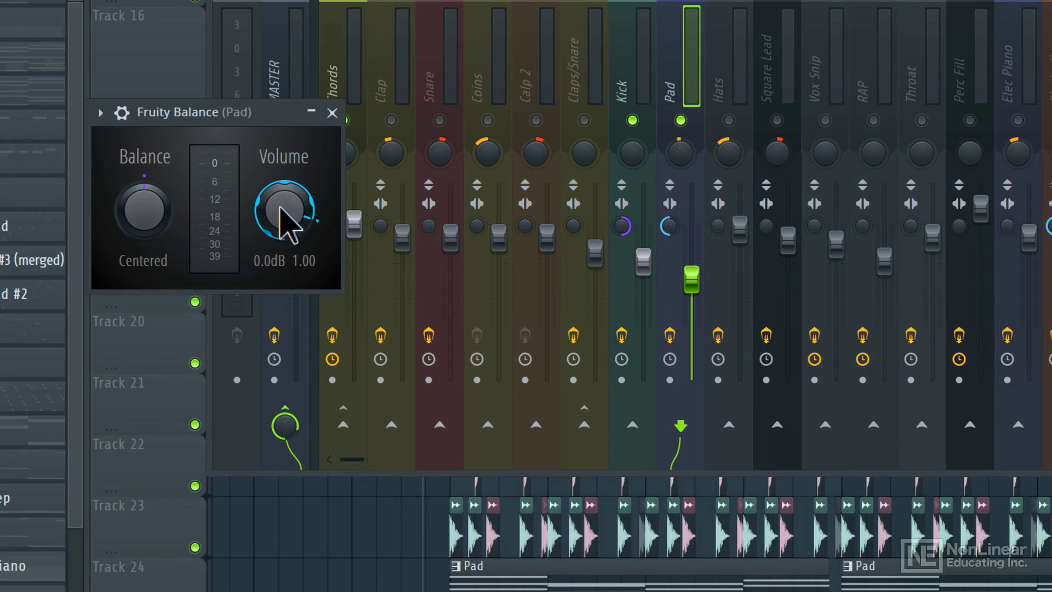
# - Link Fruity Balance's Volume knob to the internal controller 'Peak ctrl - Peak'
pyautogui.rightClick(209, 236)
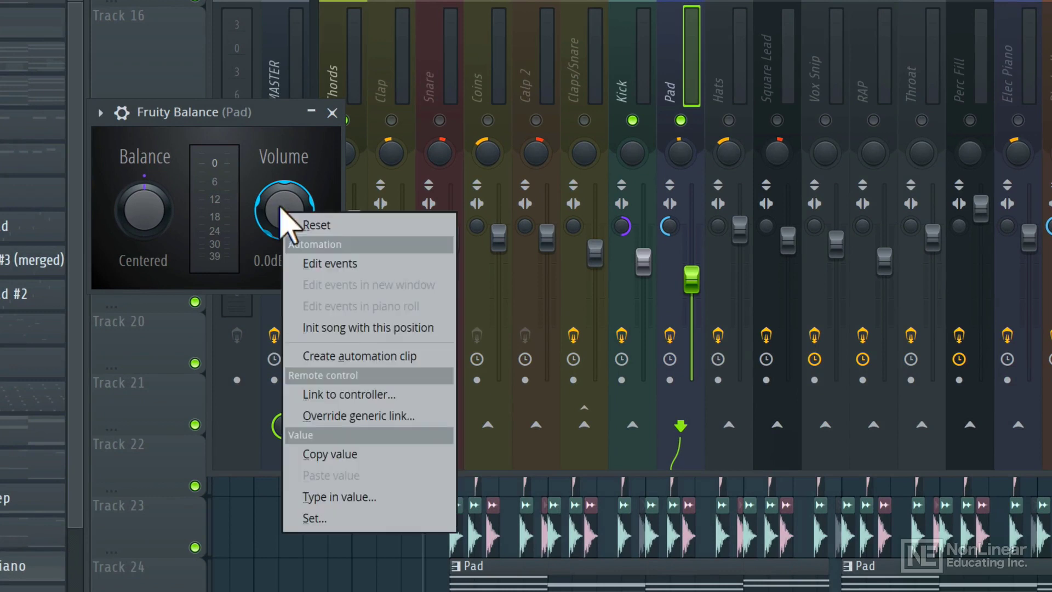
pyautogui.click(351, 395)
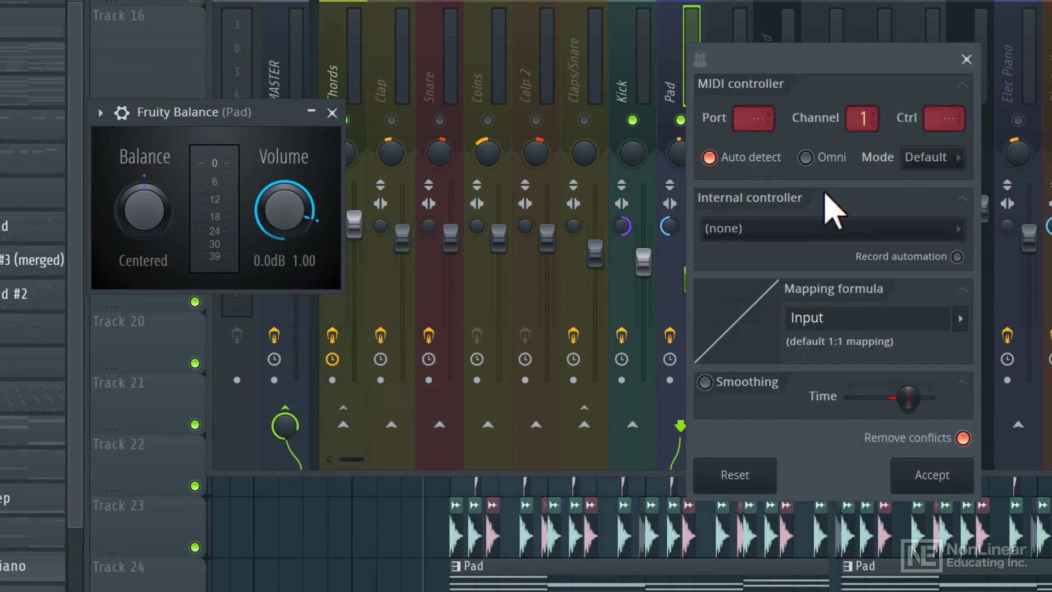
pyautogui.click(858, 241)
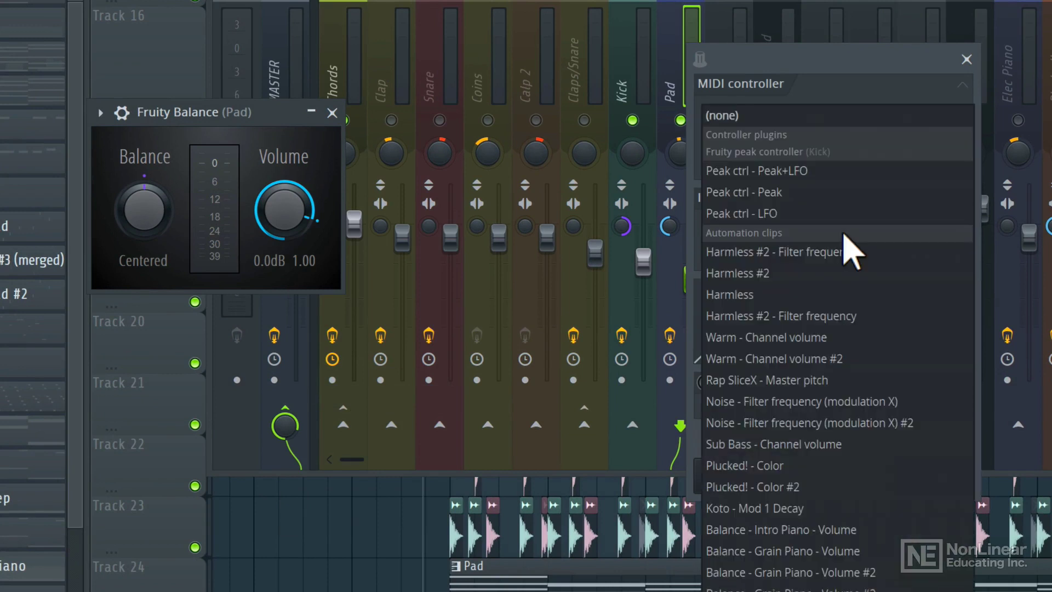
pyautogui.click(790, 194)
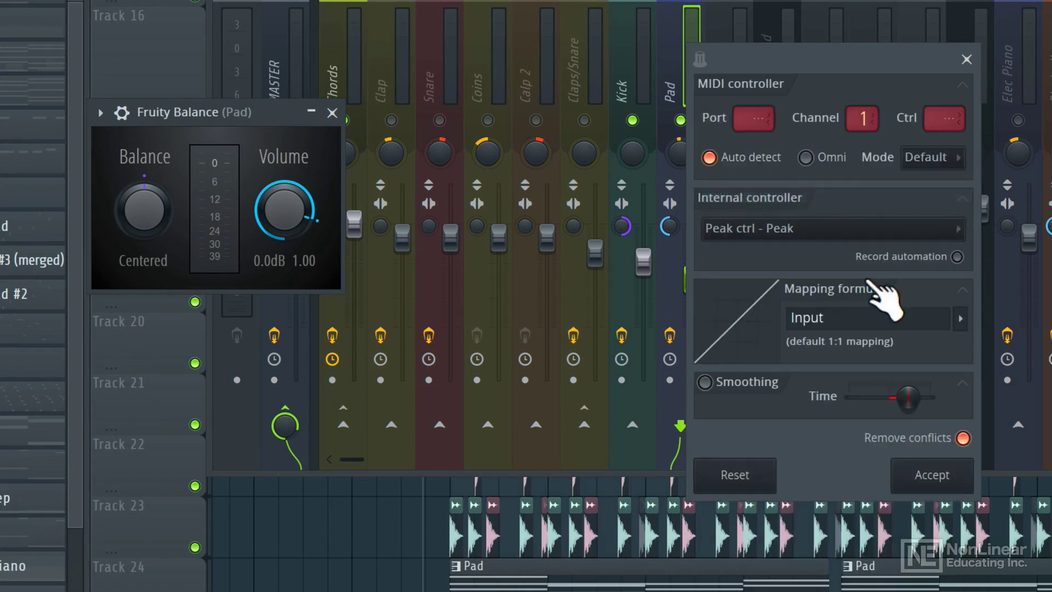
pyautogui.click(931, 476)
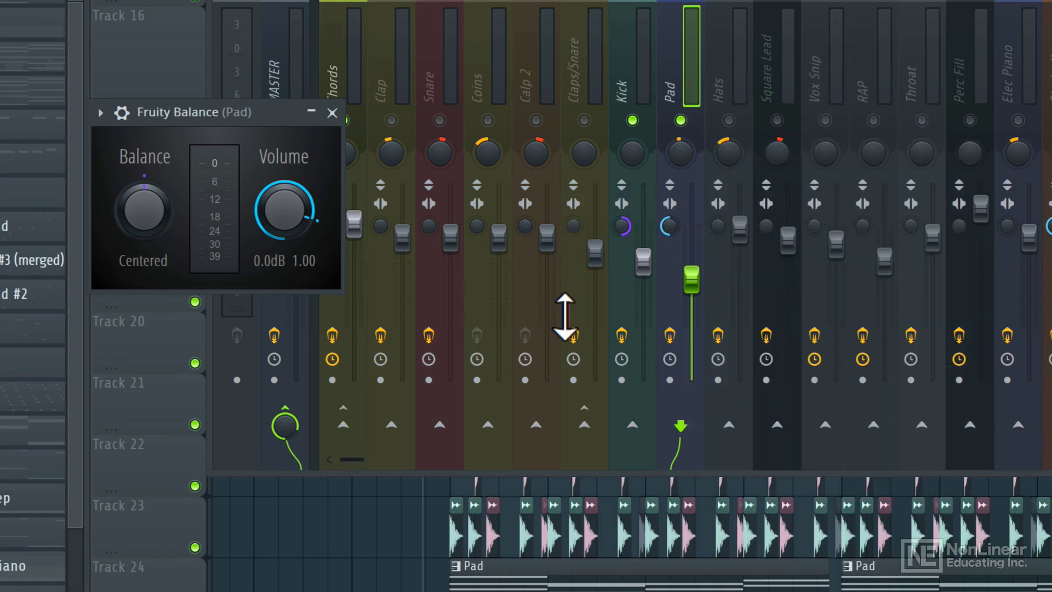
# - Play the song briefly to check the Balance volume moves with the kick, then stop
pyautogui.press('space')
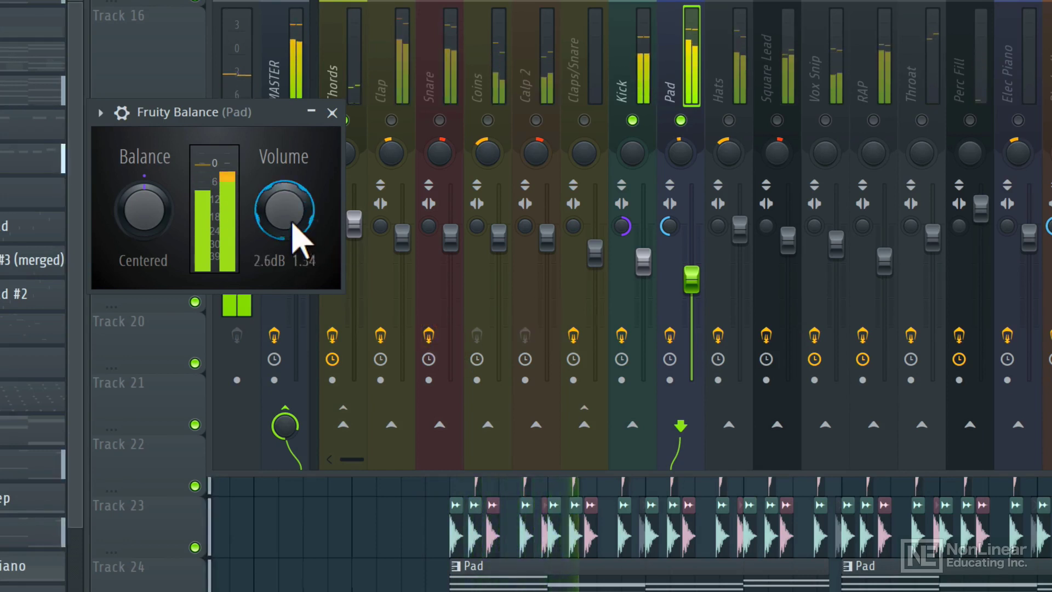
pyautogui.press('space')
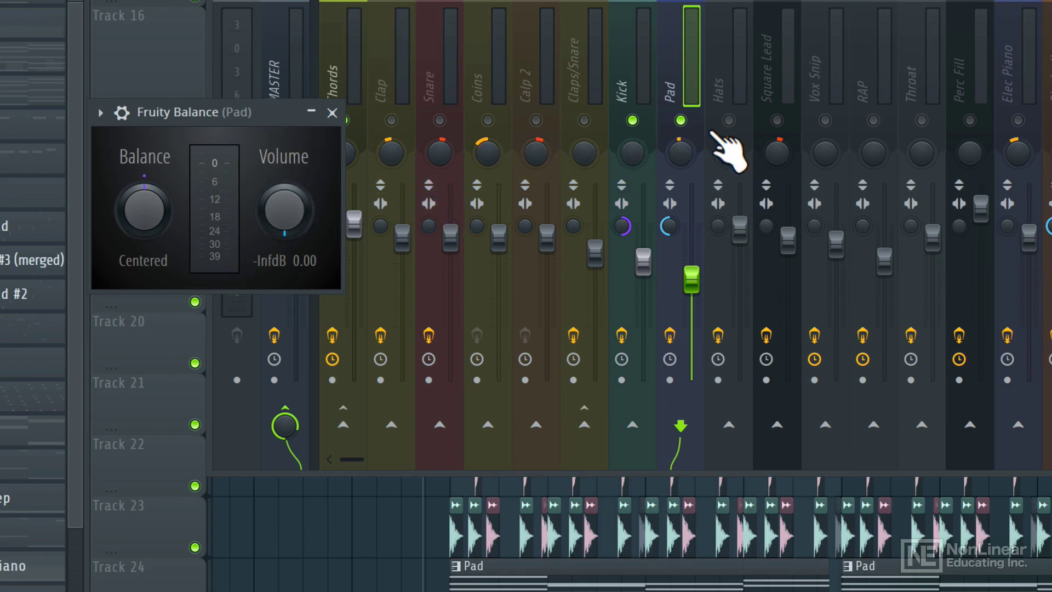
# - Set the Balance volume link's mapping formula to Inverted and accept the link settings
pyautogui.rightClick(288, 226)
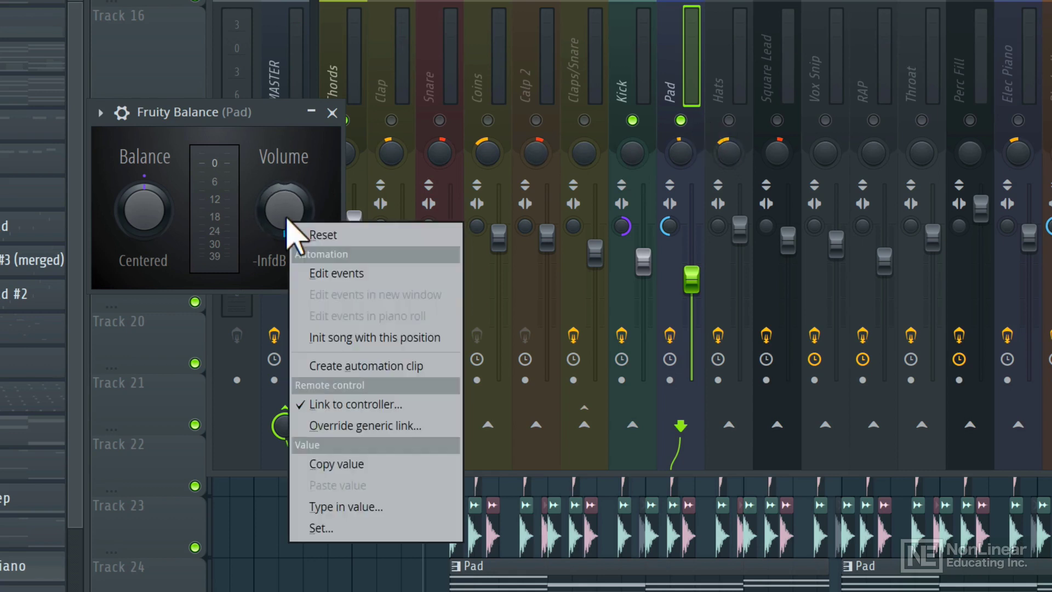
pyautogui.click(362, 405)
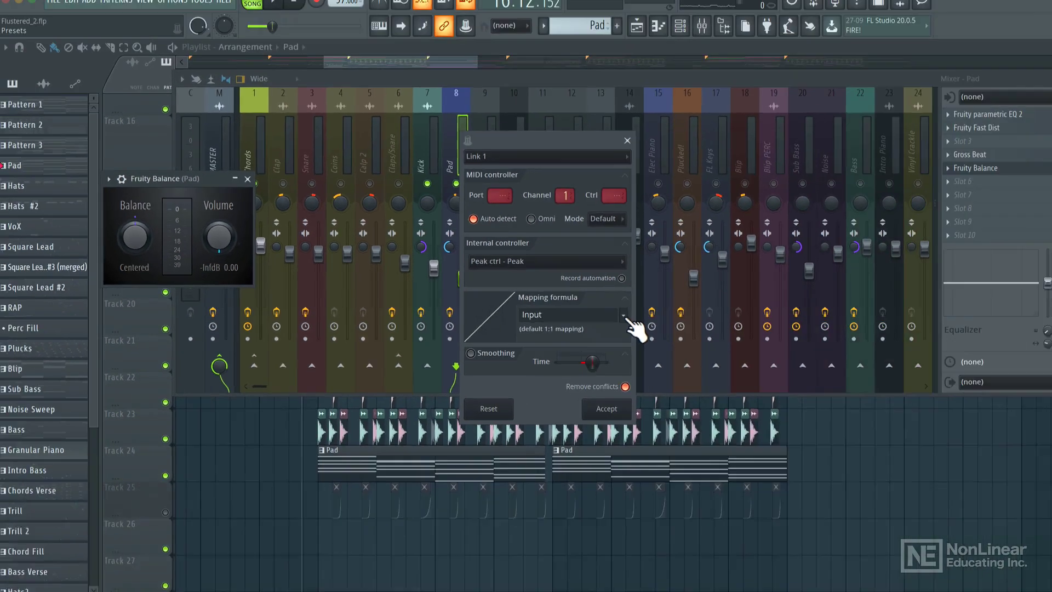
pyautogui.click(960, 341)
pyautogui.click(620, 347)
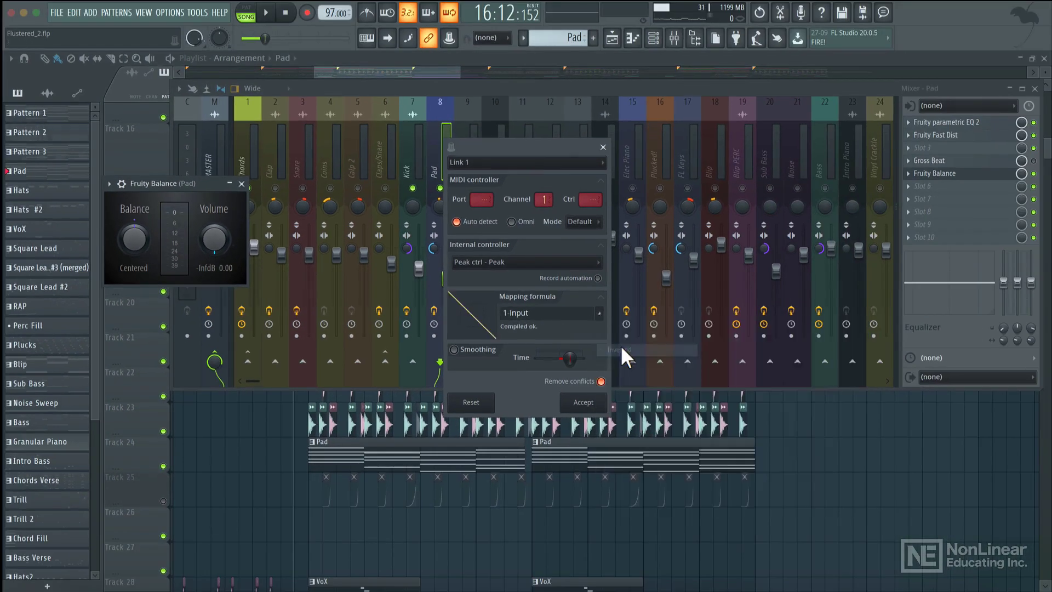
pyautogui.click(583, 402)
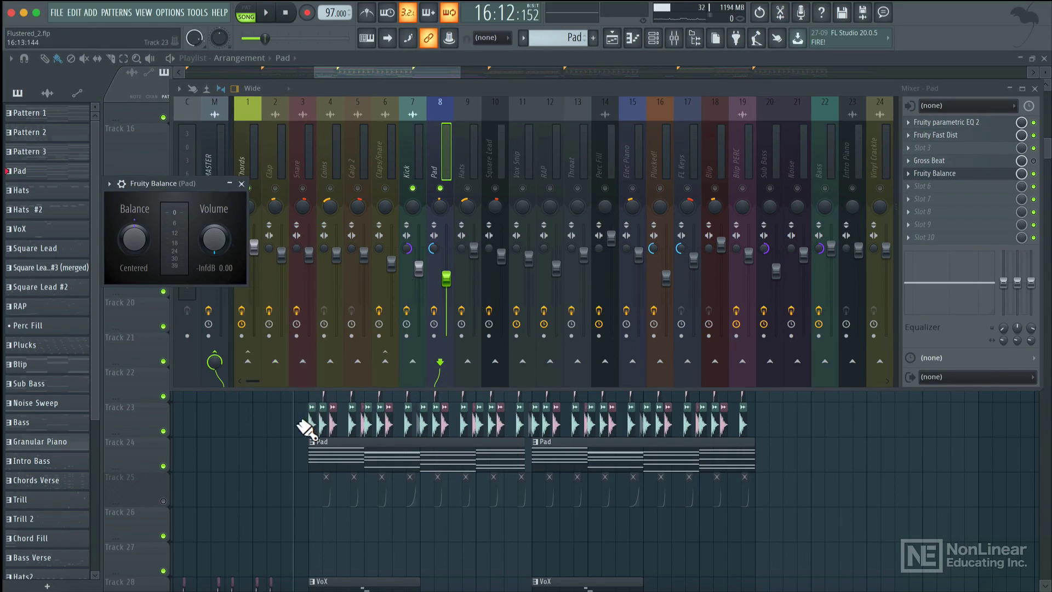
pyautogui.press('space')
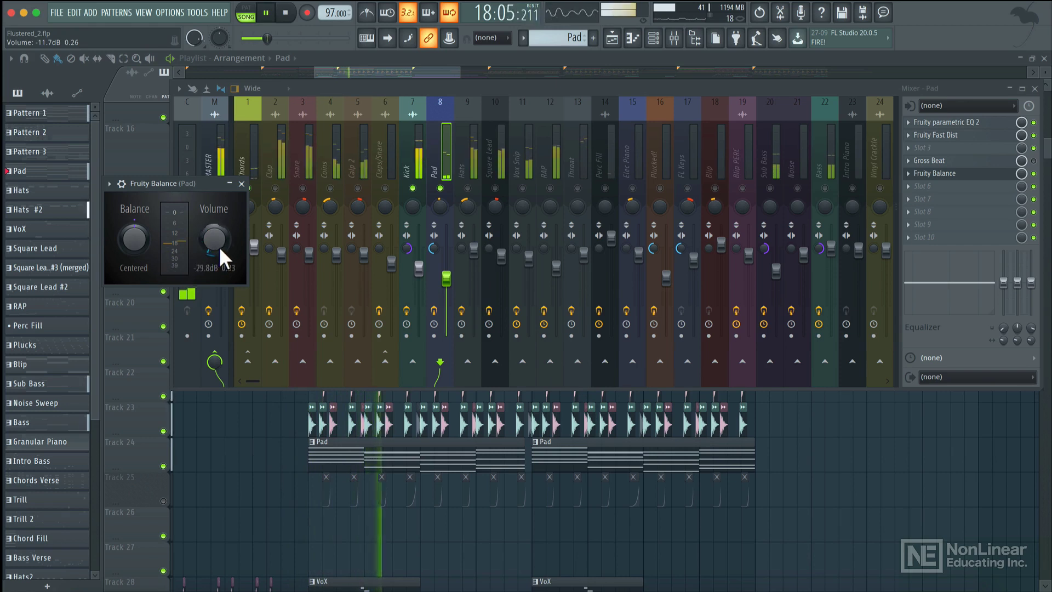
pyautogui.press('space')
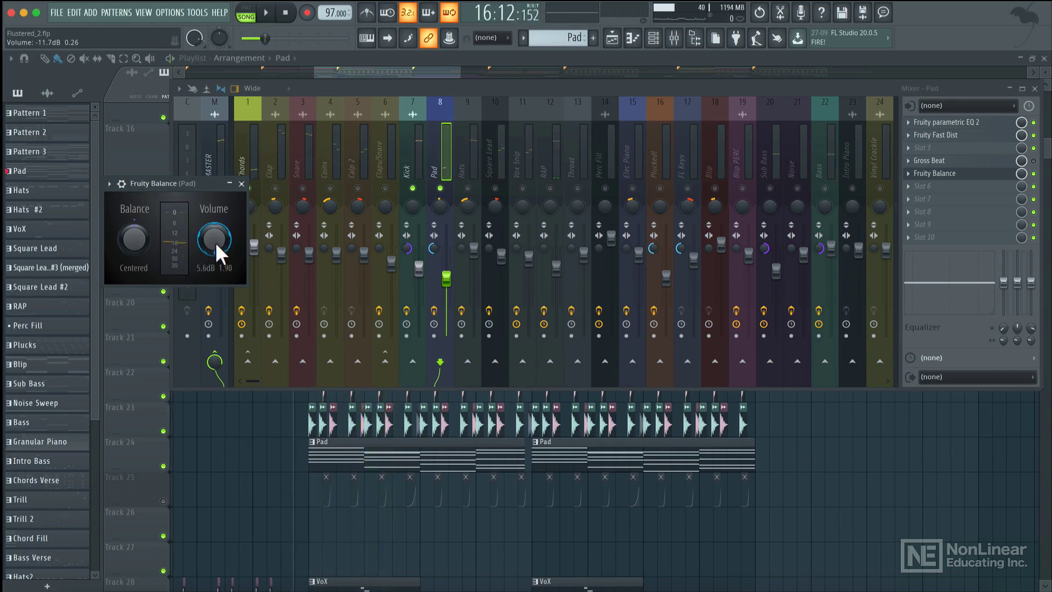
pyautogui.press('space')
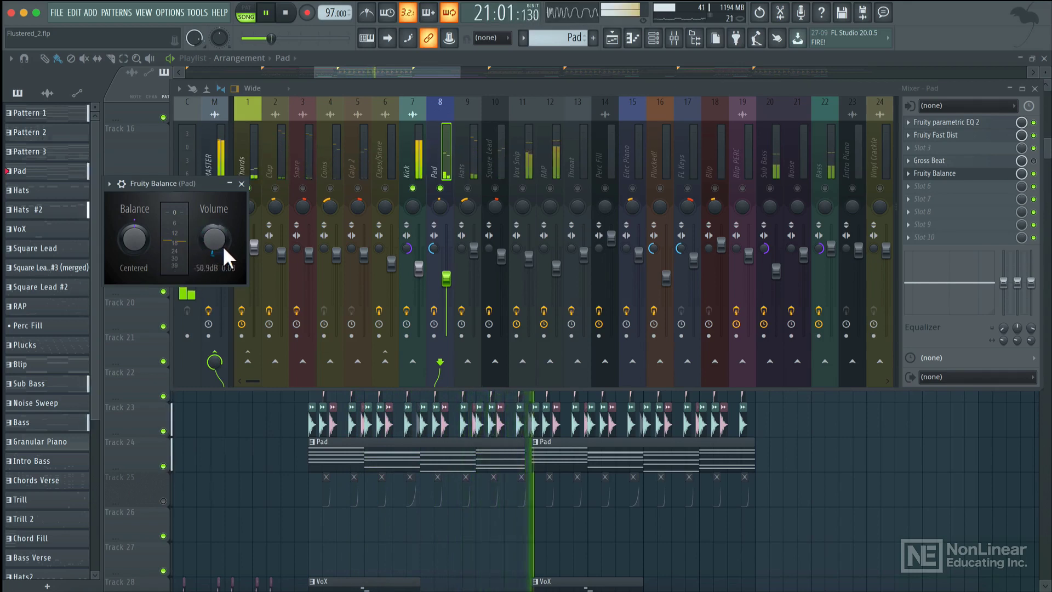
pyautogui.press('space')
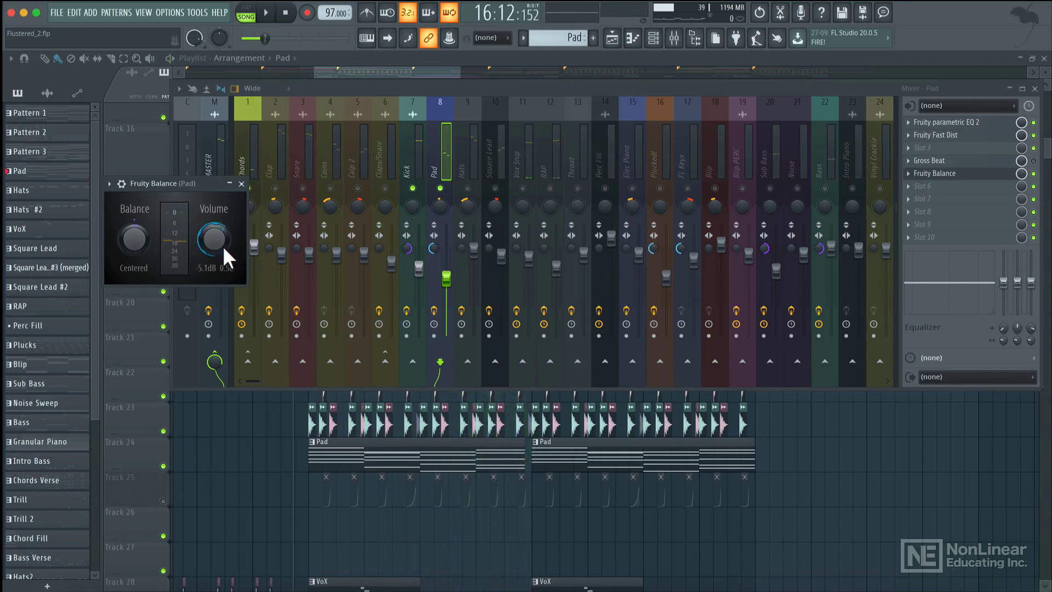
# - Open the Kick's peak controller and, during playback, raise its Peak base and amount
pyautogui.click(413, 134)
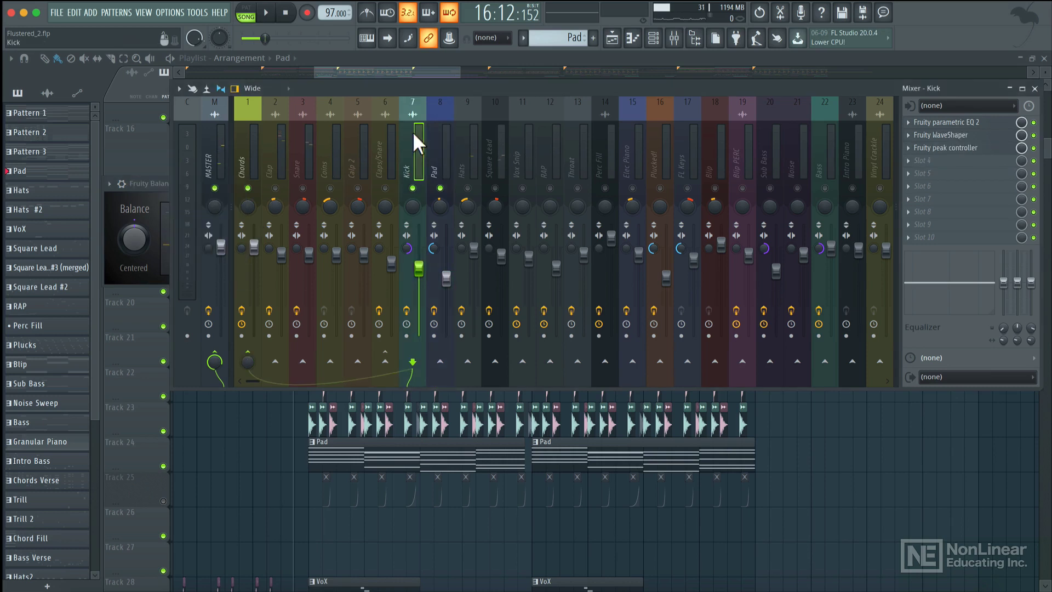
pyautogui.click(944, 148)
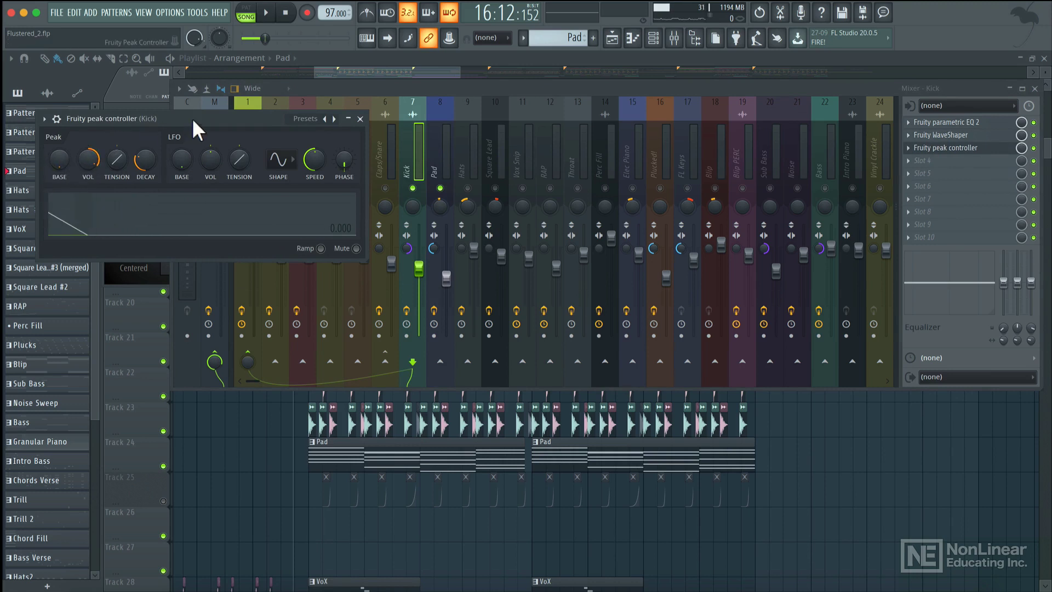
pyautogui.moveTo(195, 115); pyautogui.dragTo(755, 90)
pyautogui.press('space')
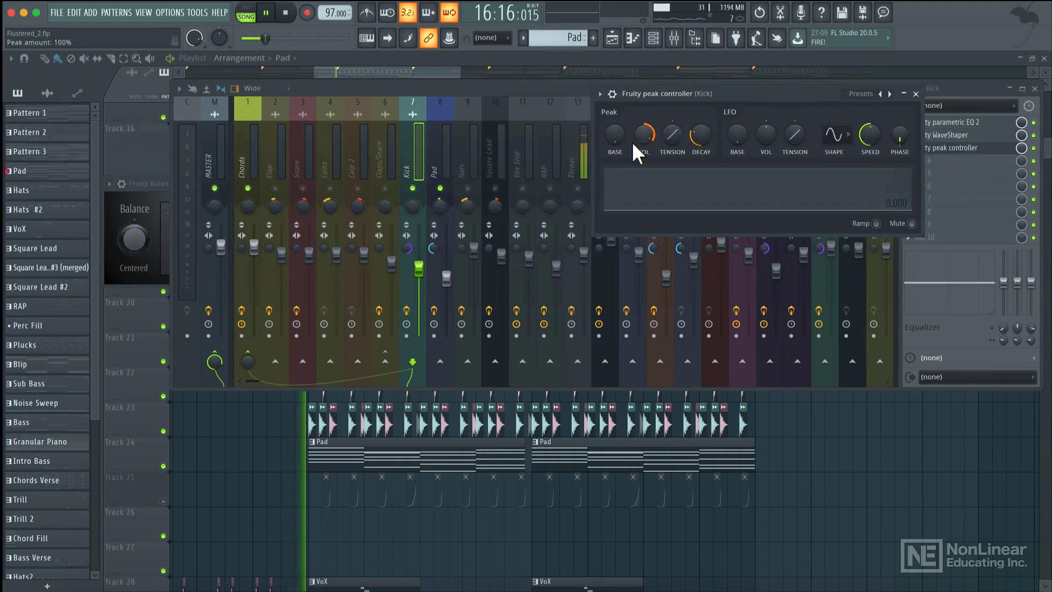
pyautogui.moveTo(615, 136); pyautogui.dragTo(614, 134)
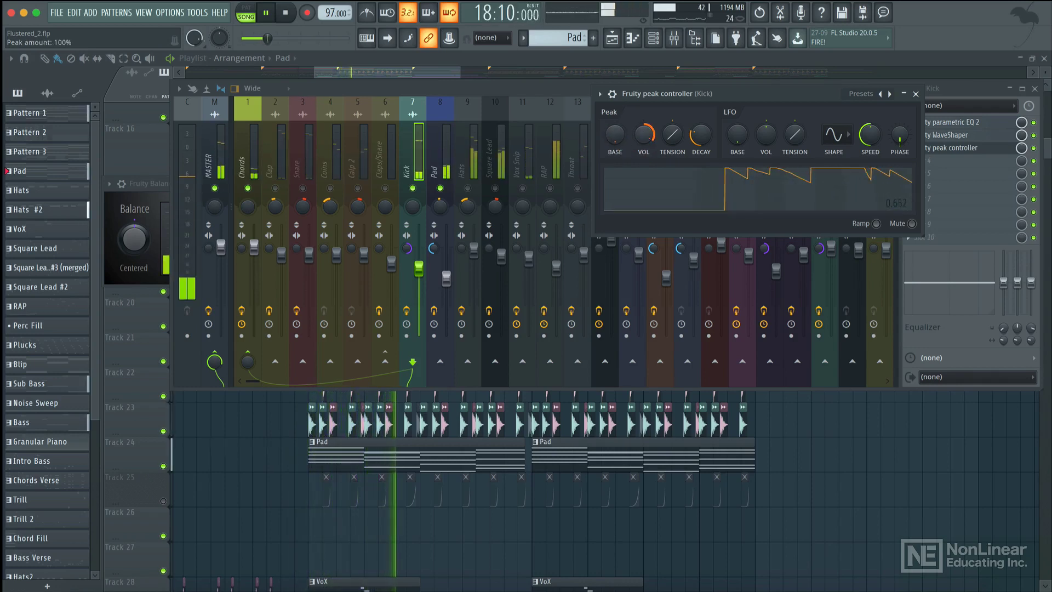
pyautogui.moveTo(644, 136)
pyautogui.mouseDown()
pyautogui.moveTo(644, 125)
pyautogui.moveTo(644, 136)
pyautogui.mouseUp()
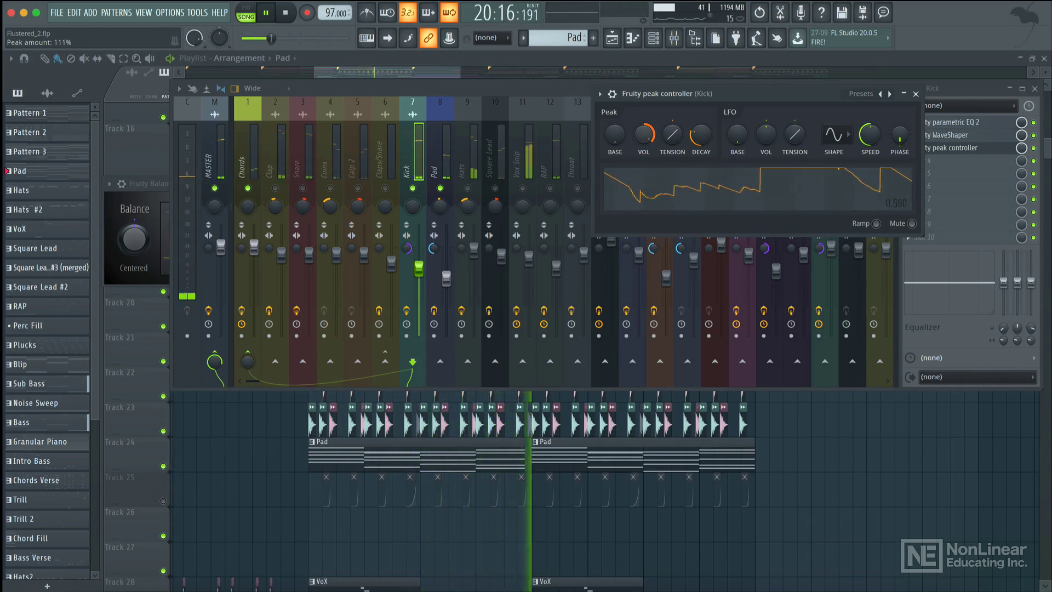
# - Bring the Pad's Fruity Balance forward, set peak amount to 91% and decay to 39%
pyautogui.click(430, 175)
pyautogui.click(160, 186)
pyautogui.moveTo(646, 129); pyautogui.dragTo(646, 141)
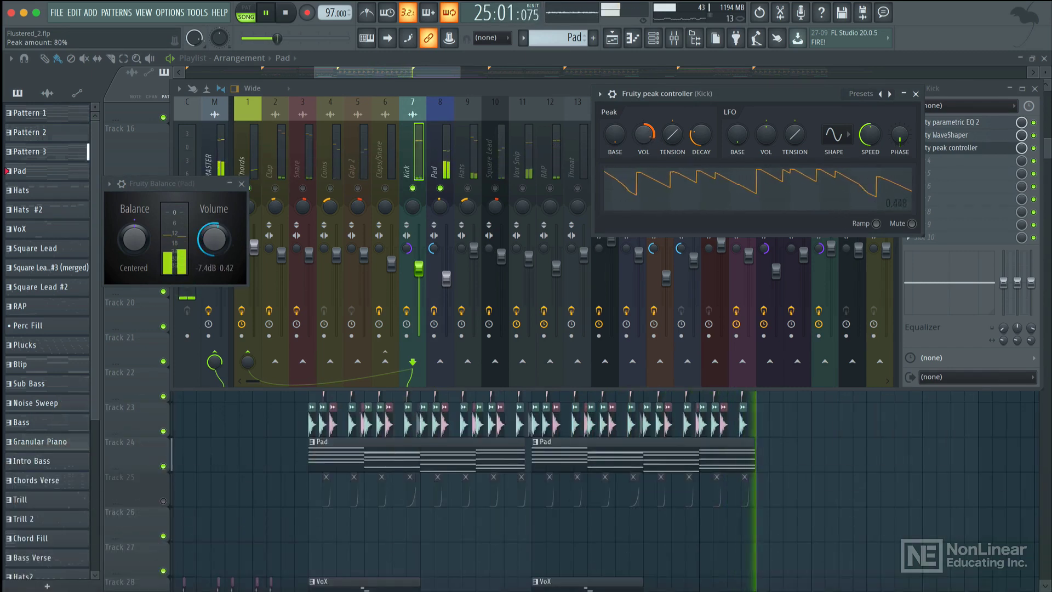
pyautogui.press('space')
pyautogui.press('space')
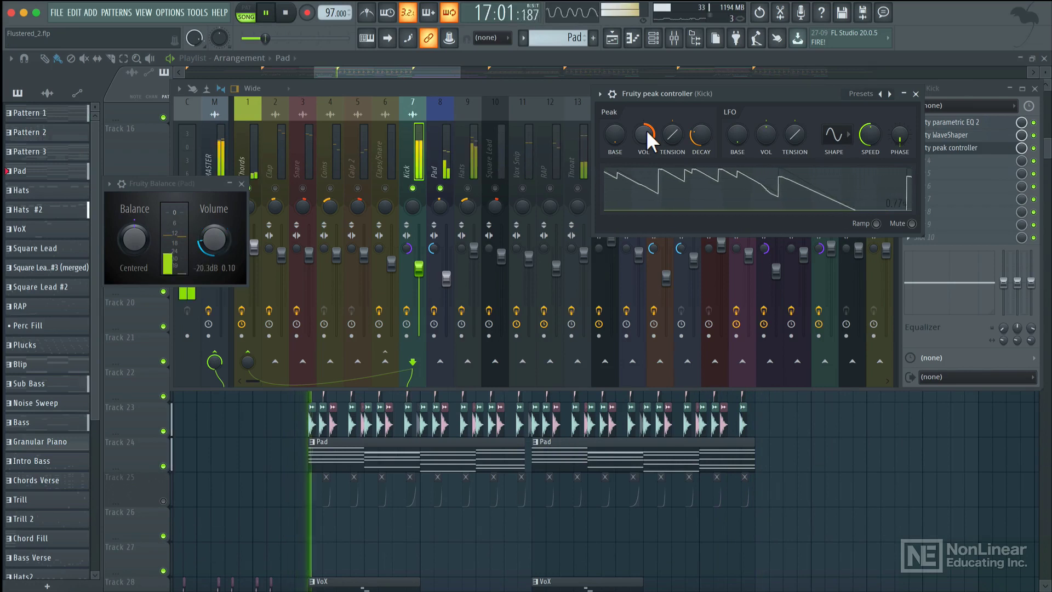
pyautogui.moveTo(699, 130); pyautogui.dragTo(646, 134)
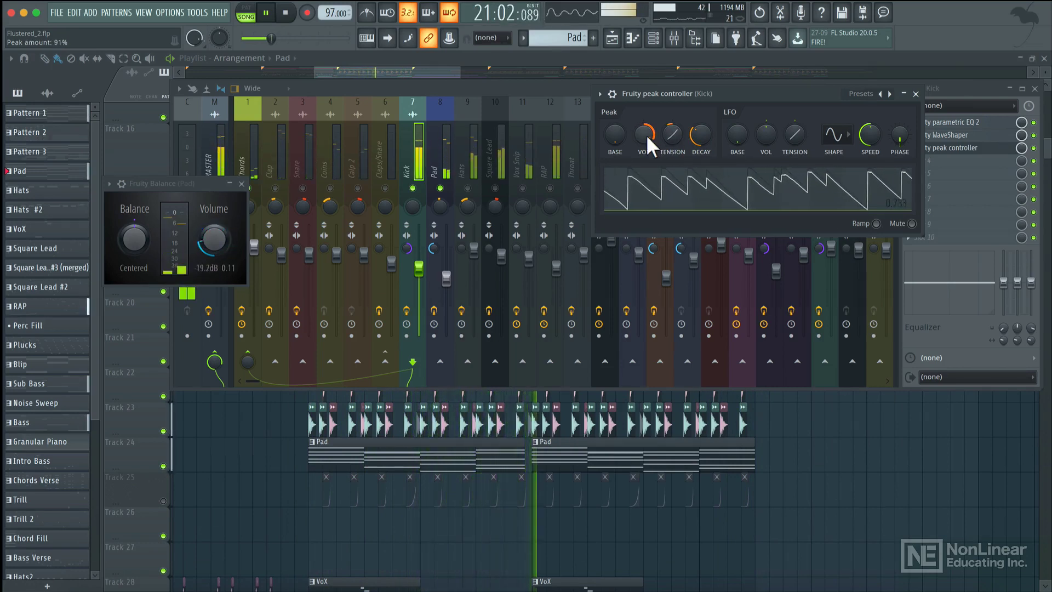
pyautogui.press('space')
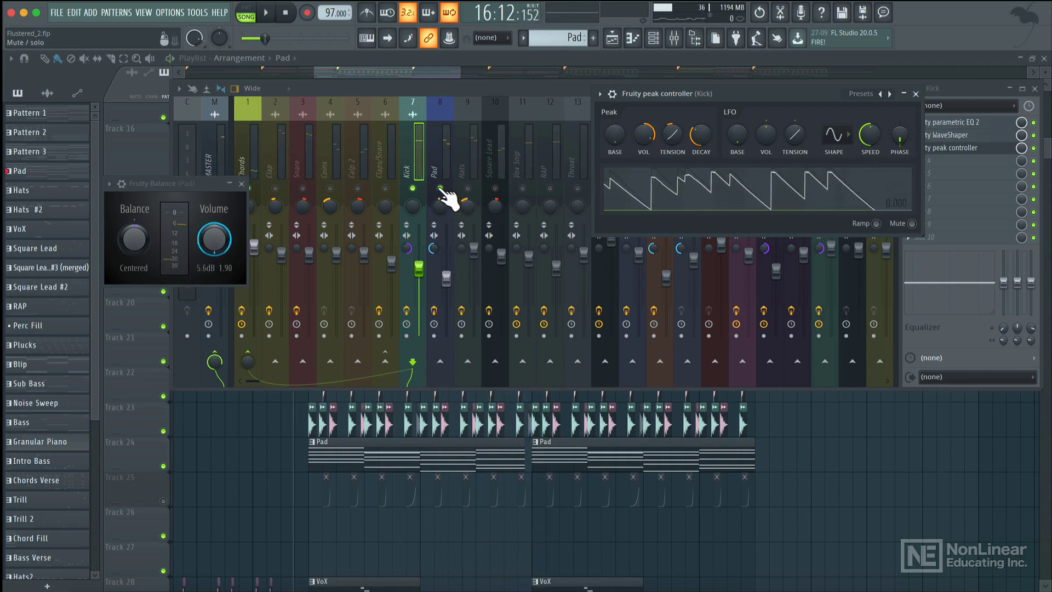
# - Bring the mixer forward and play a test pass to check the Pad ducking
pyautogui.click(447, 196)
pyautogui.press('space')
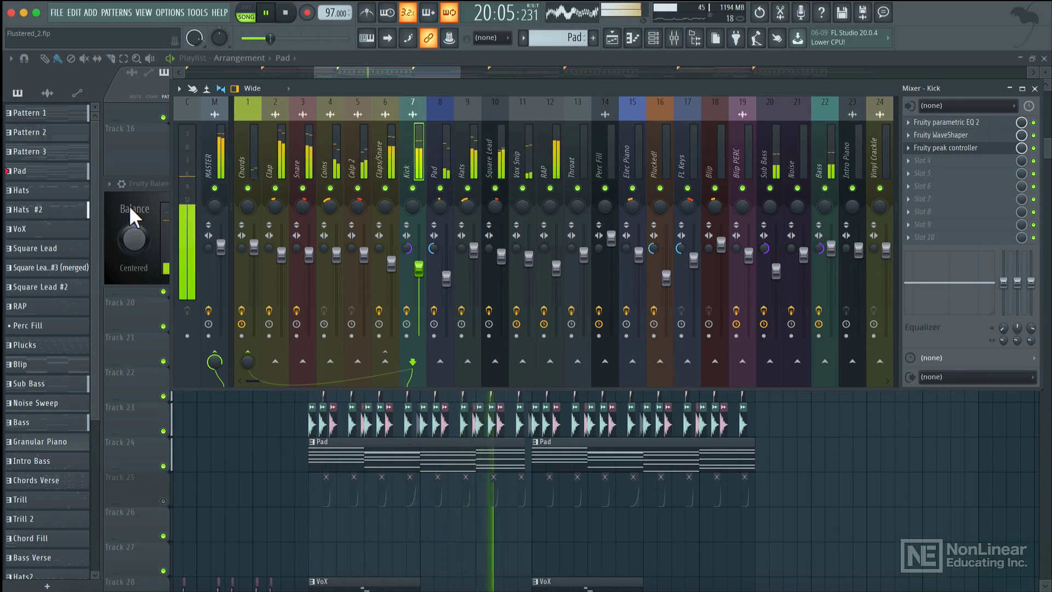
pyautogui.press('space')
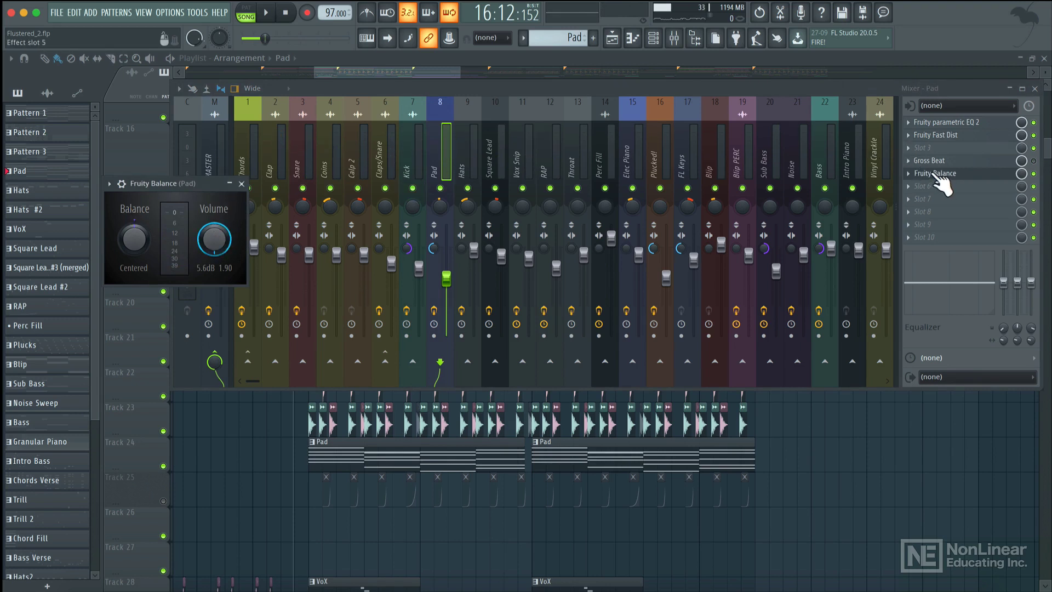
# - Select the Kick mixer track and open its Fruity Peak Controller window
pyautogui.click(411, 157)
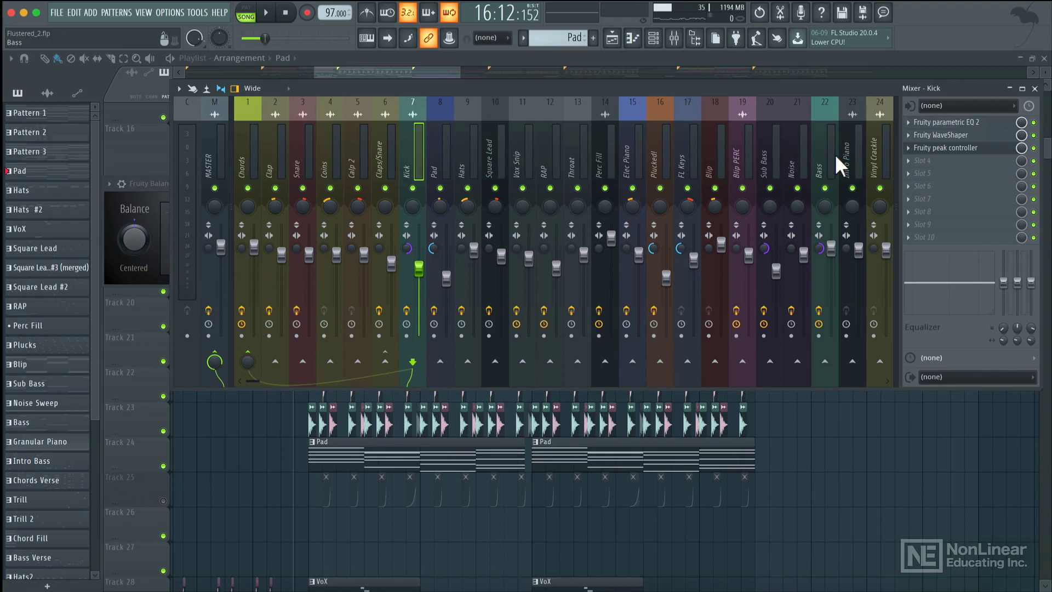
pyautogui.click(951, 147)
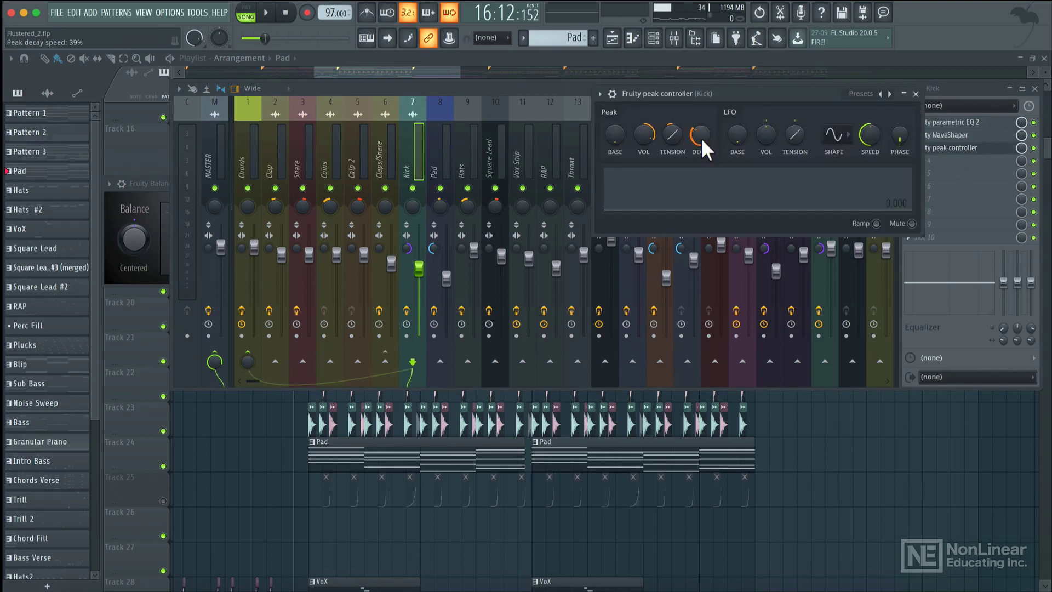